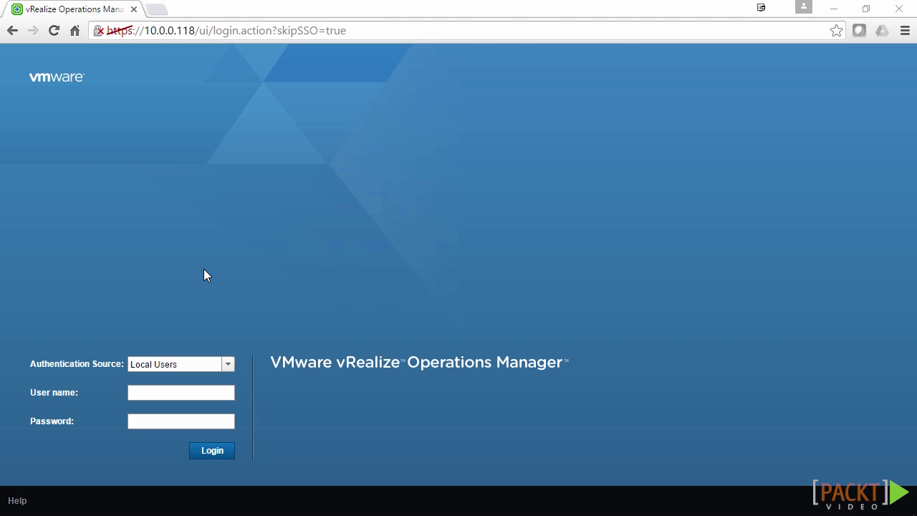
Sign in with the admin user name and the account password.
click(152, 394)
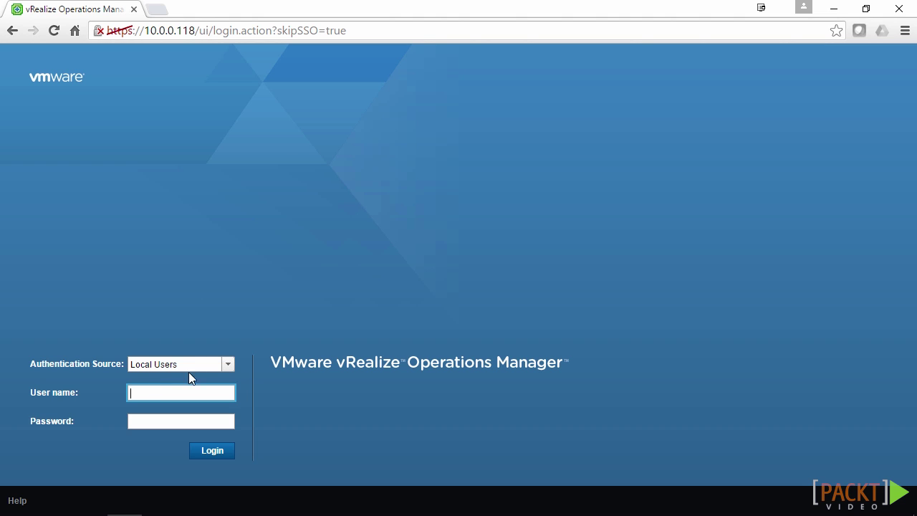
text(admin)
key(Tab)
text(VMware1!)
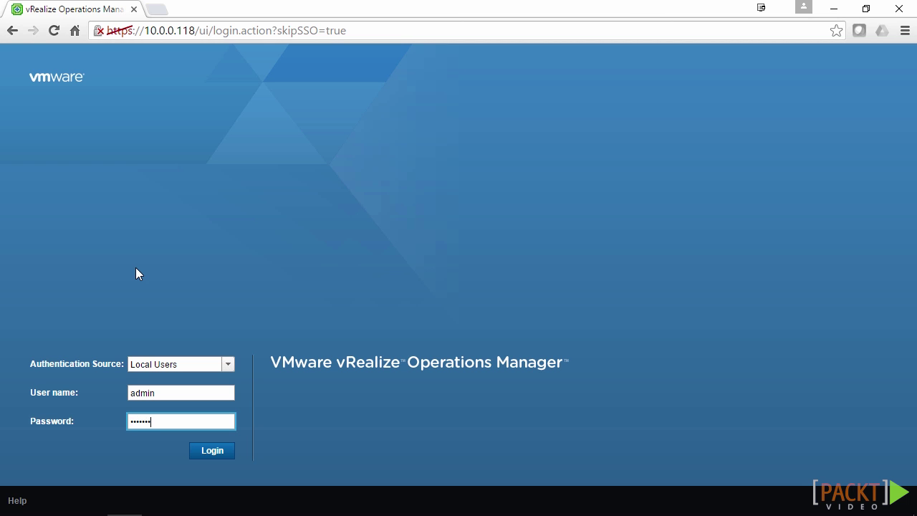
key(Return)
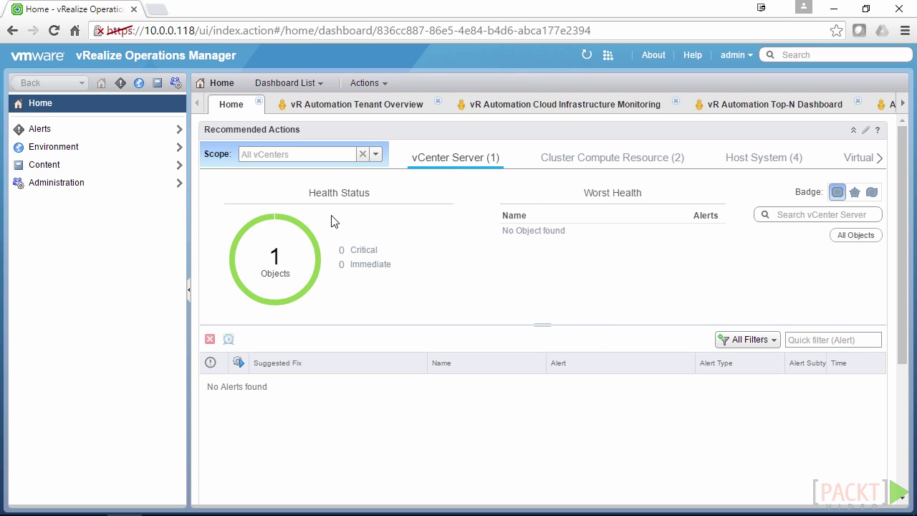
Open the Recommendations dashboard, scroll the tab strip to the VirtualSAN and NFS/iSCSI tabs, then reopen the Dashboard List.
click(301, 83)
click(367, 236)
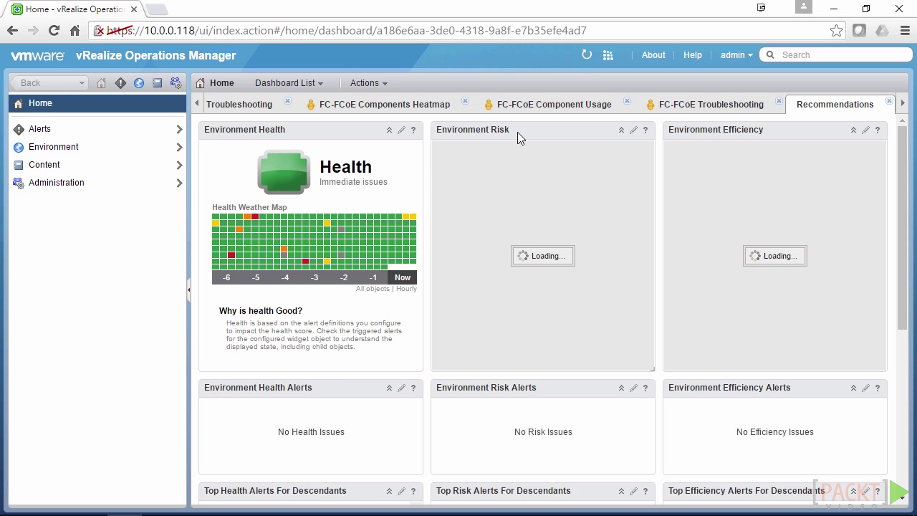
click(197, 108)
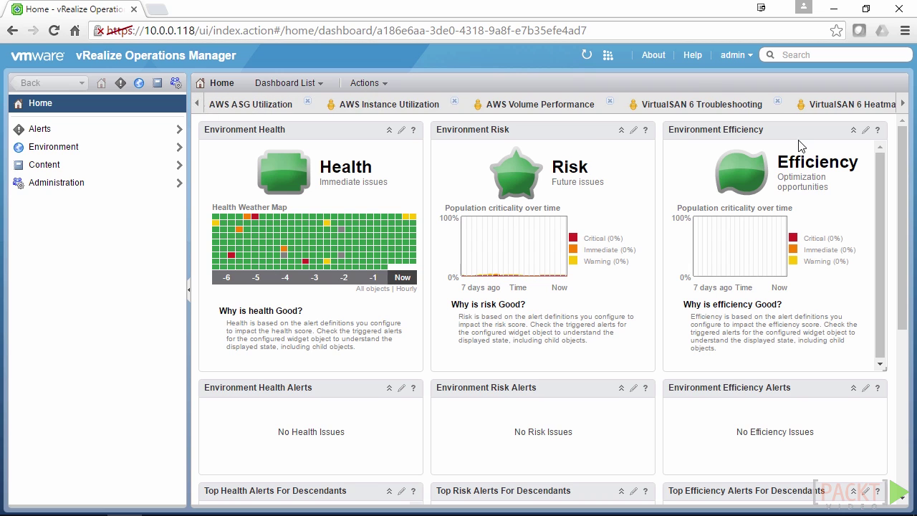
click(903, 106)
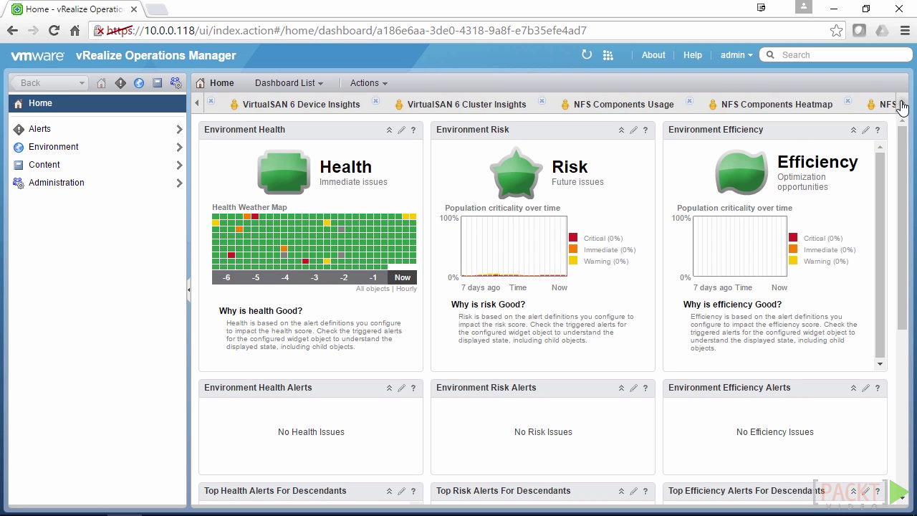
click(296, 84)
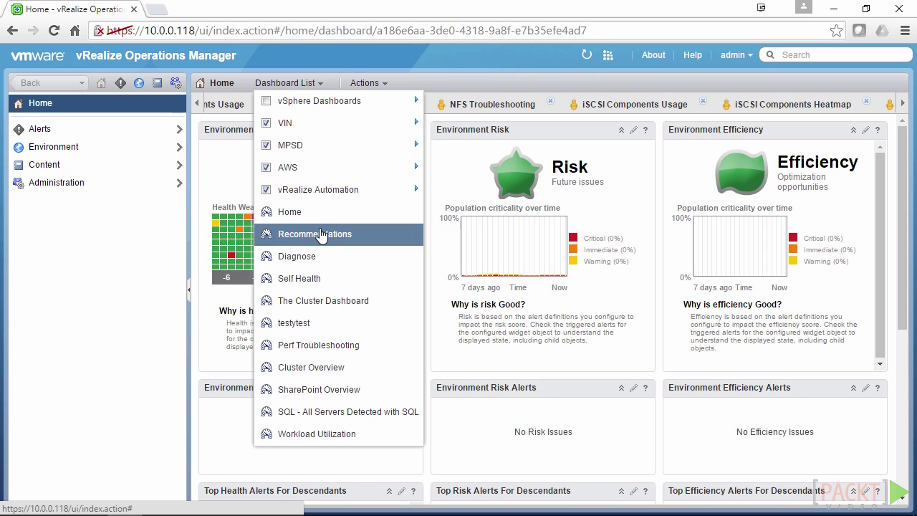
Open VirtualSAN 6 Entity Usage from the MPSD > VirtualSAN dashboard group.
mouse_move(352, 148)
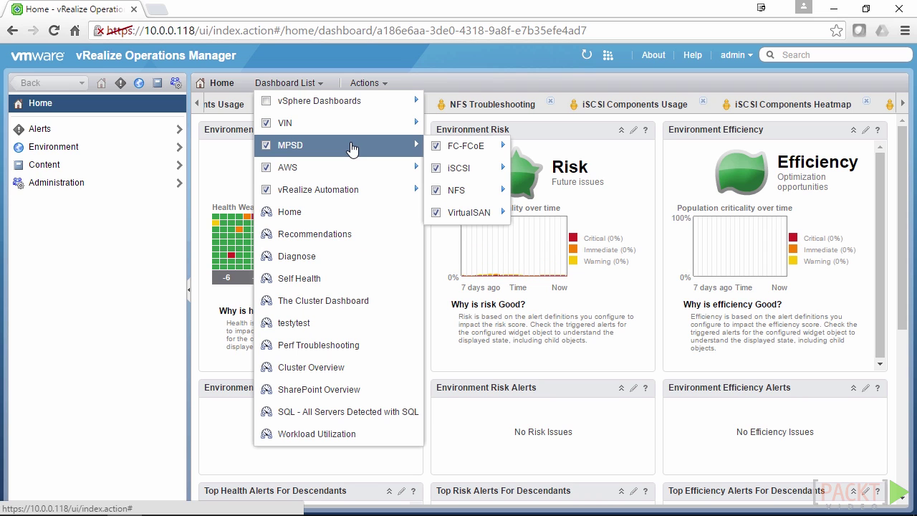
mouse_move(481, 213)
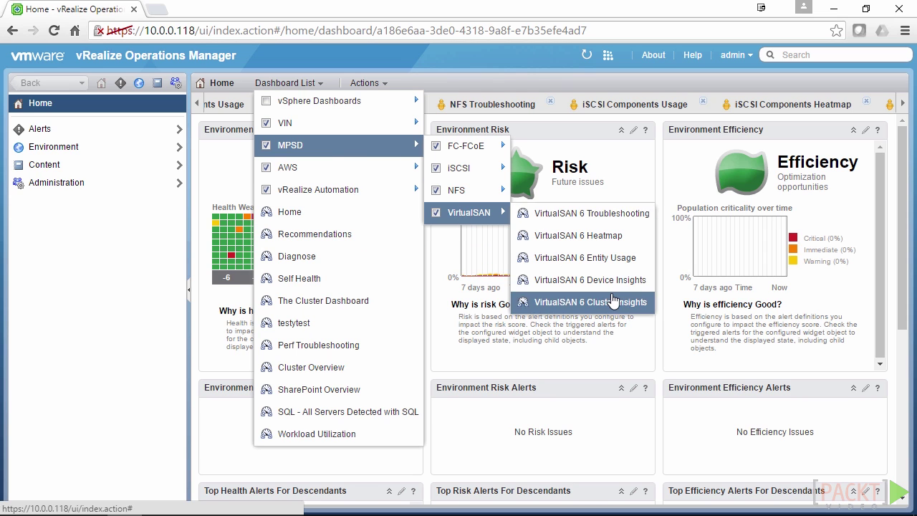
click(602, 260)
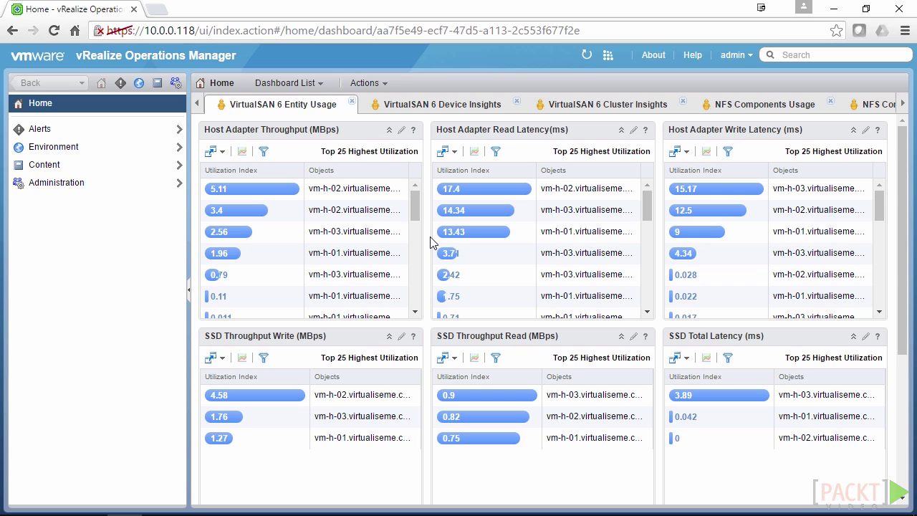
Set VirtualSAN 6 Entity Usage as the default dashboard and confirm the success message.
click(380, 85)
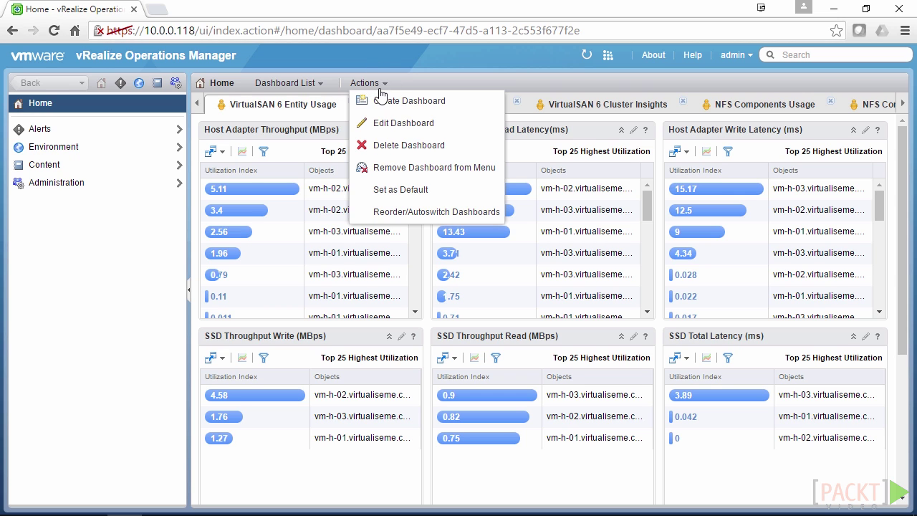
click(400, 190)
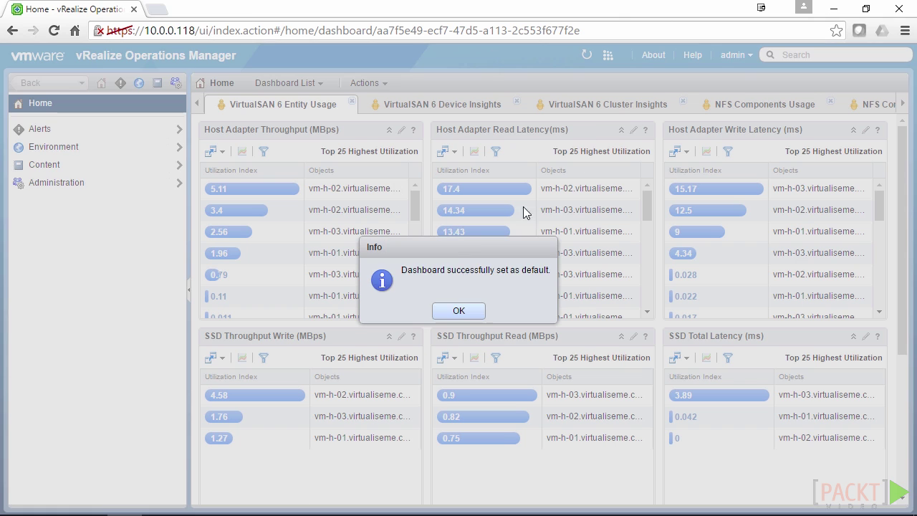
click(462, 317)
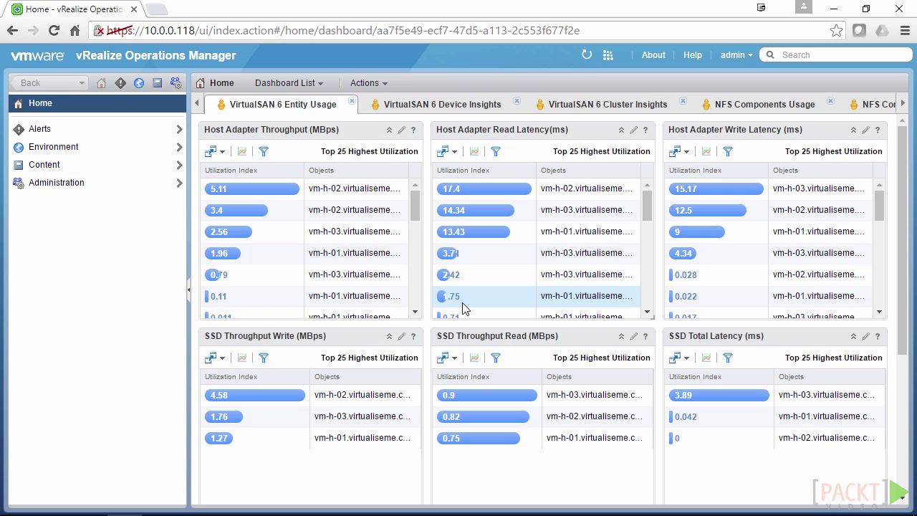
Open the Actions menu of the VirtualSAN 6 Entity Usage dashboard.
click(367, 83)
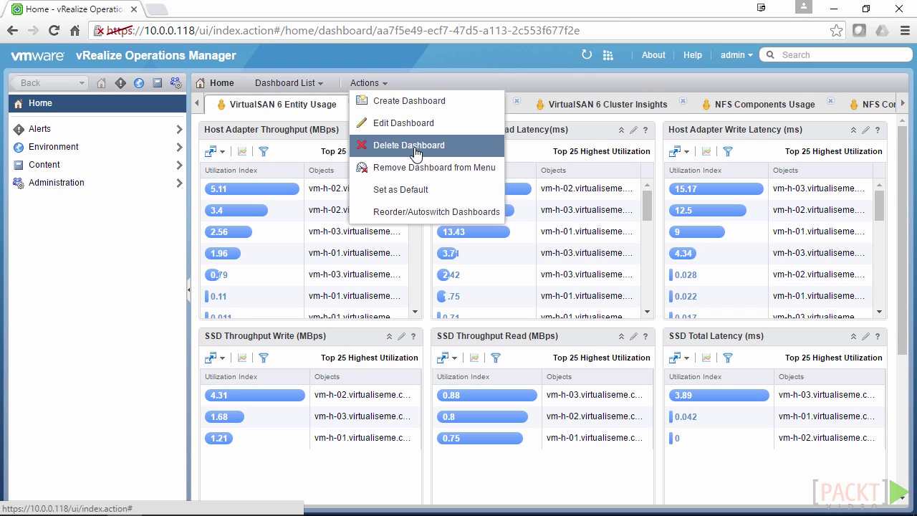
In Reorder/Autoswitch Dashboards, set VirtualSAN 6 Troubleshooting to Auto Transition On, 5 seconds.
click(420, 213)
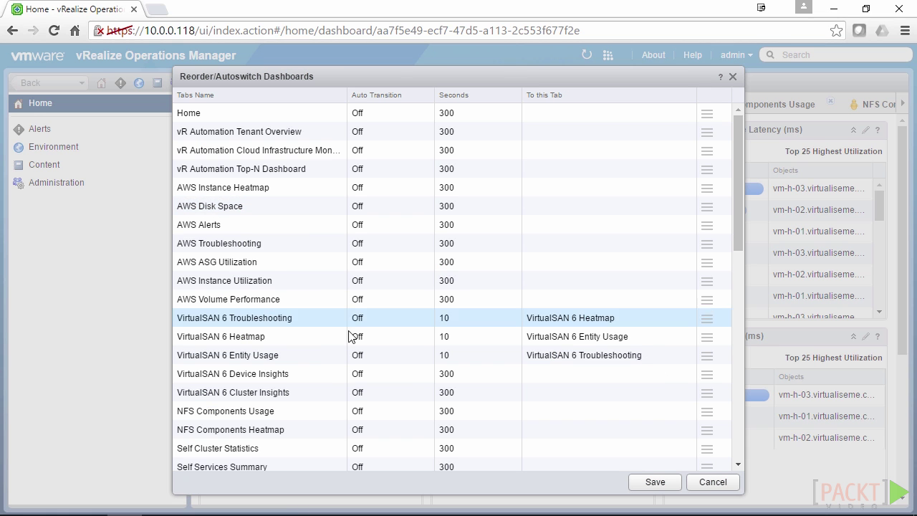
double_click(404, 323)
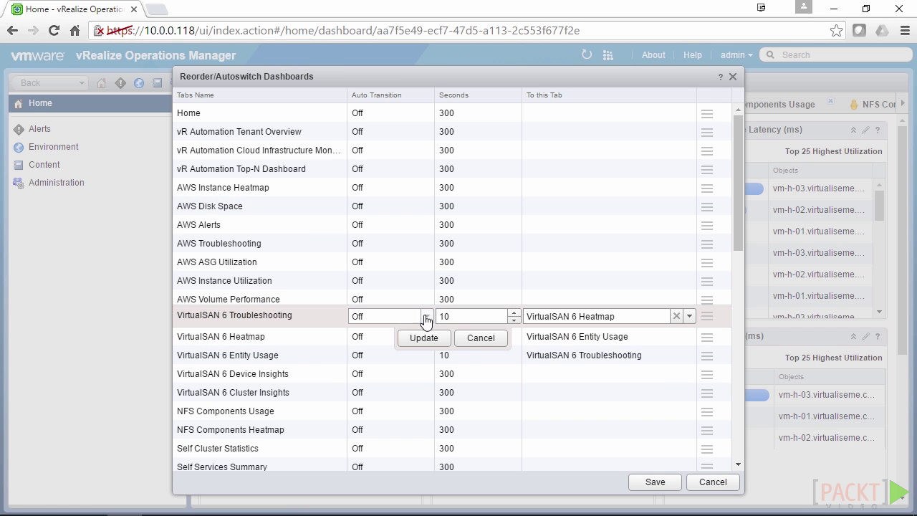
click(427, 316)
click(385, 331)
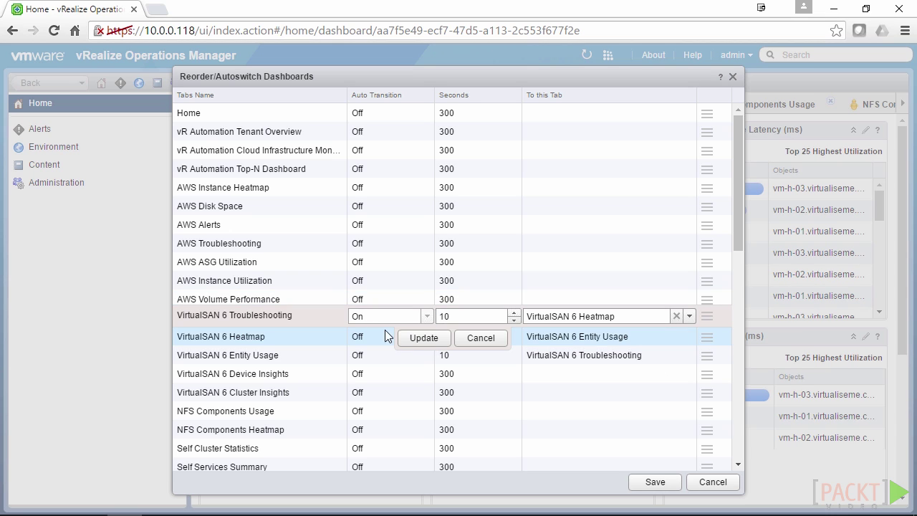
double_click(451, 316)
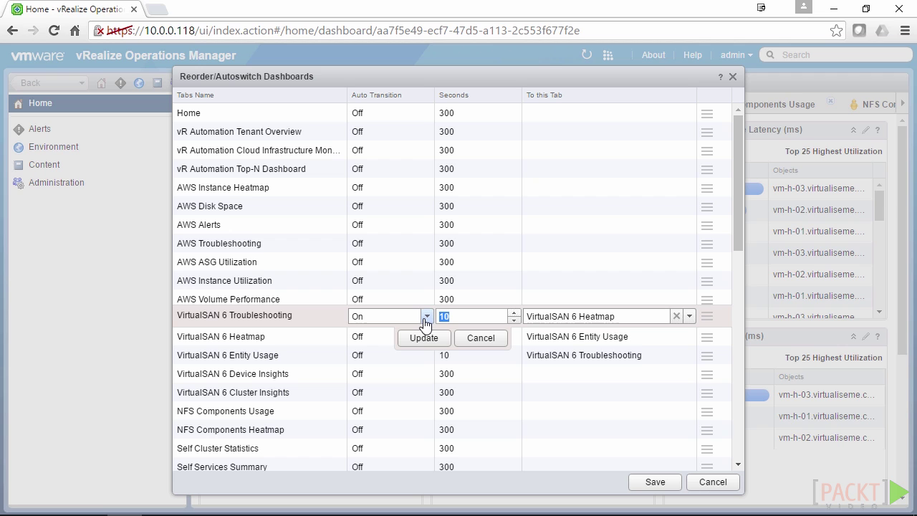
text(5)
click(416, 341)
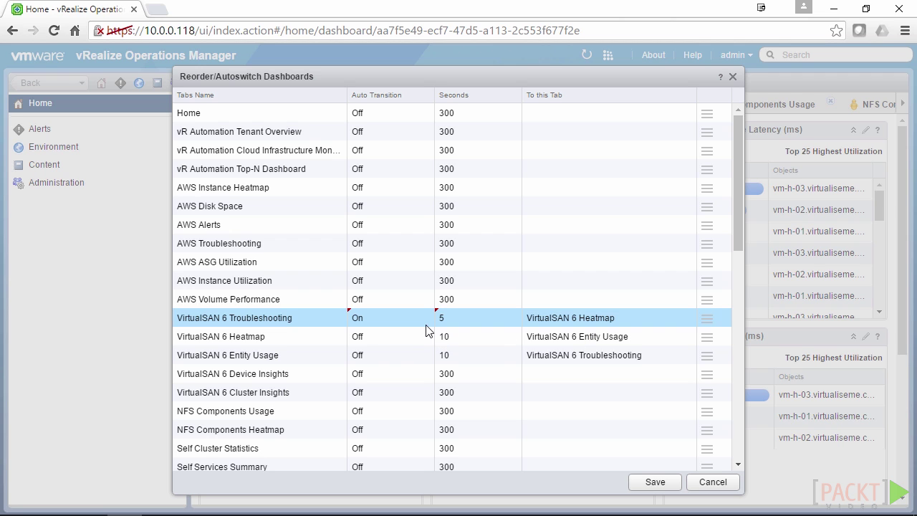
Set the VirtualSAN 6 Heatmap row to Auto Transition On with a 5-second interval.
click(371, 334)
click(370, 334)
click(375, 347)
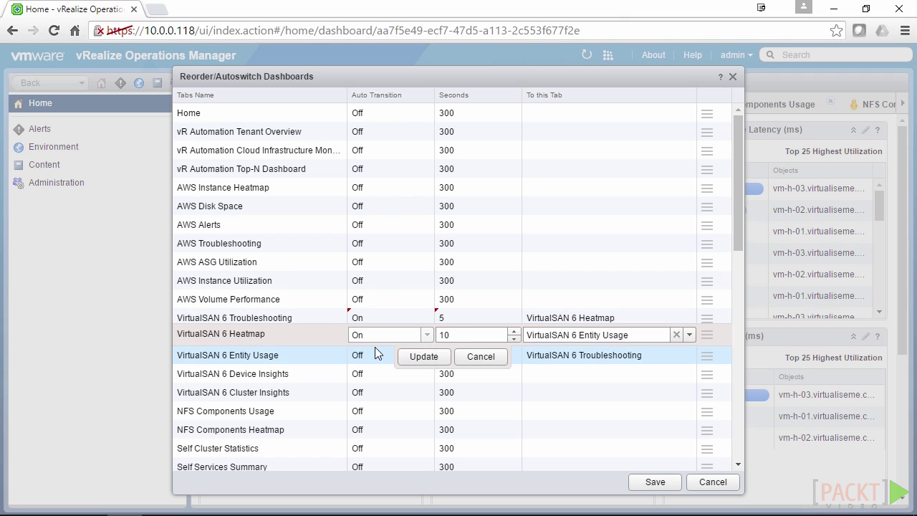
drag(459, 329, 416, 332)
text(5)
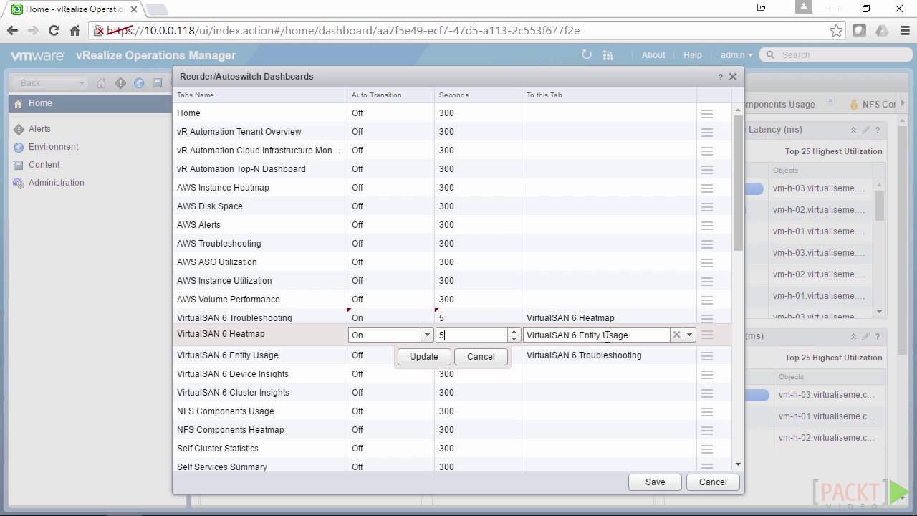
click(423, 356)
Set VirtualSAN 6 Entity Usage to Auto Transition On, 5 seconds, and save the rotation.
click(315, 362)
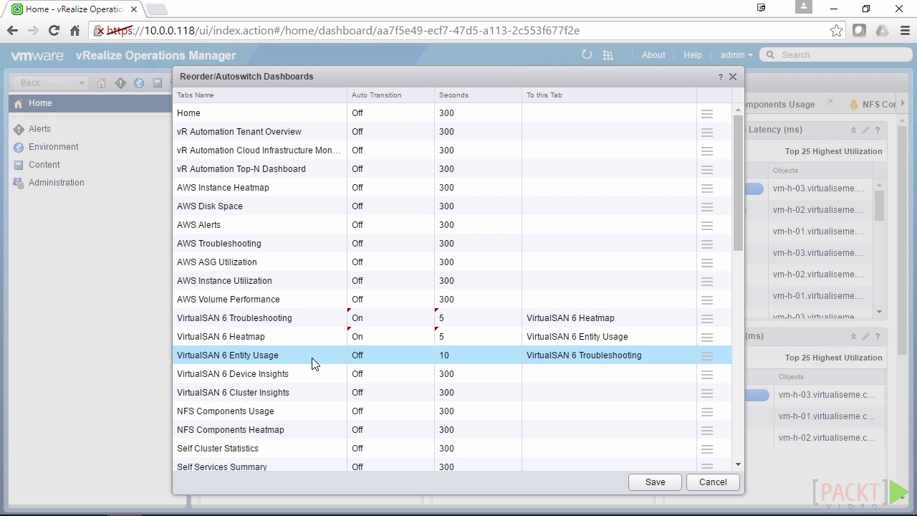
click(378, 362)
click(427, 354)
click(362, 370)
drag(473, 353, 426, 356)
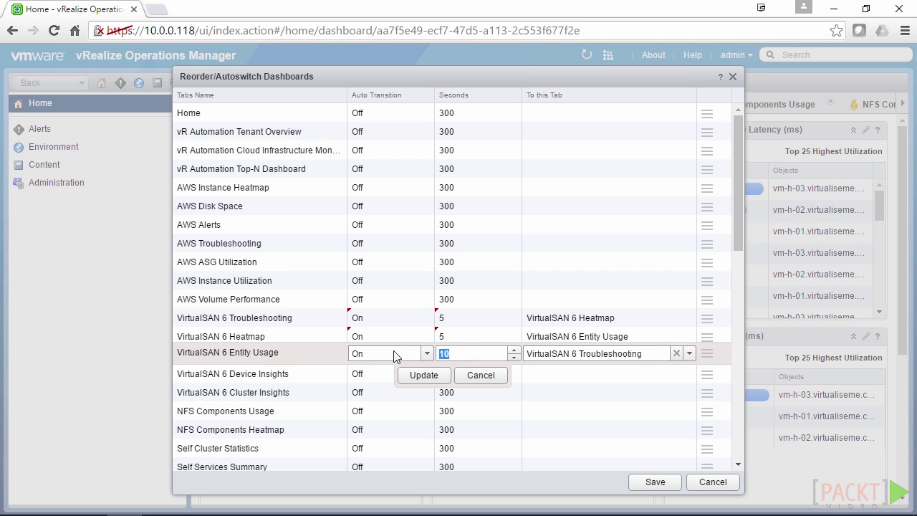
text(5)
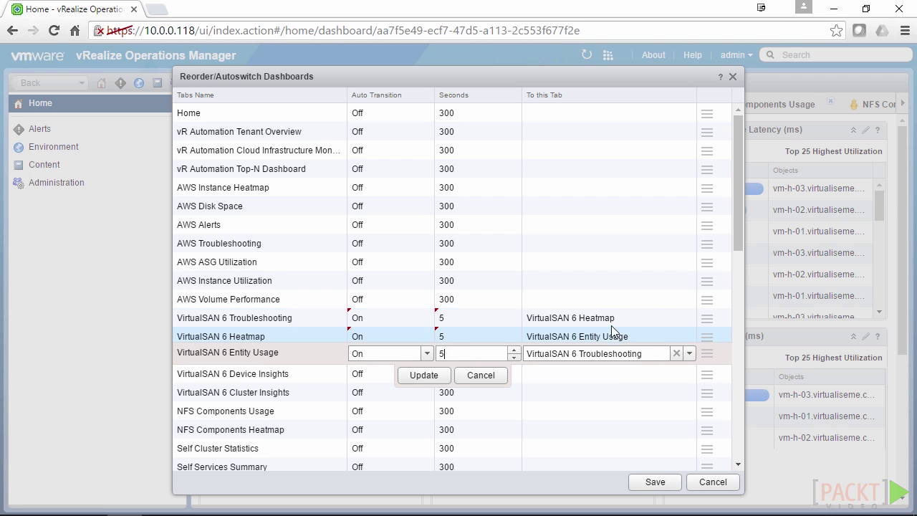
click(423, 376)
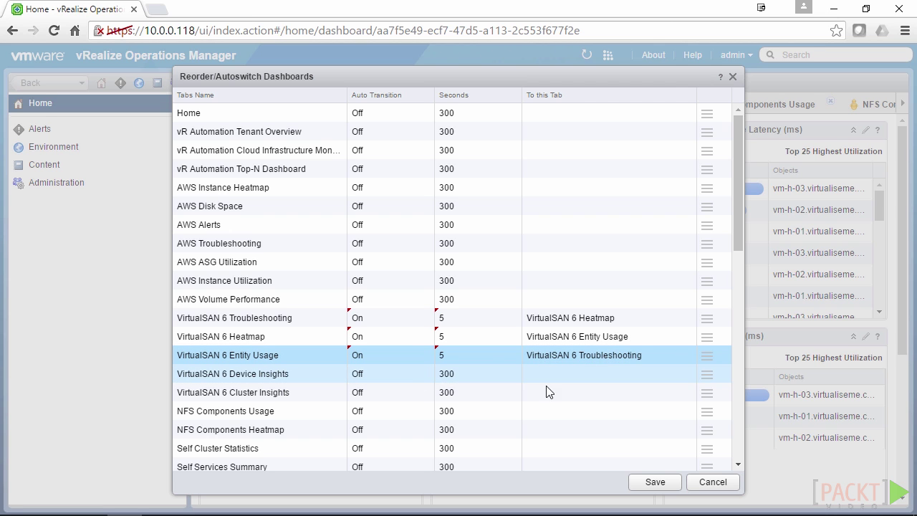
click(650, 487)
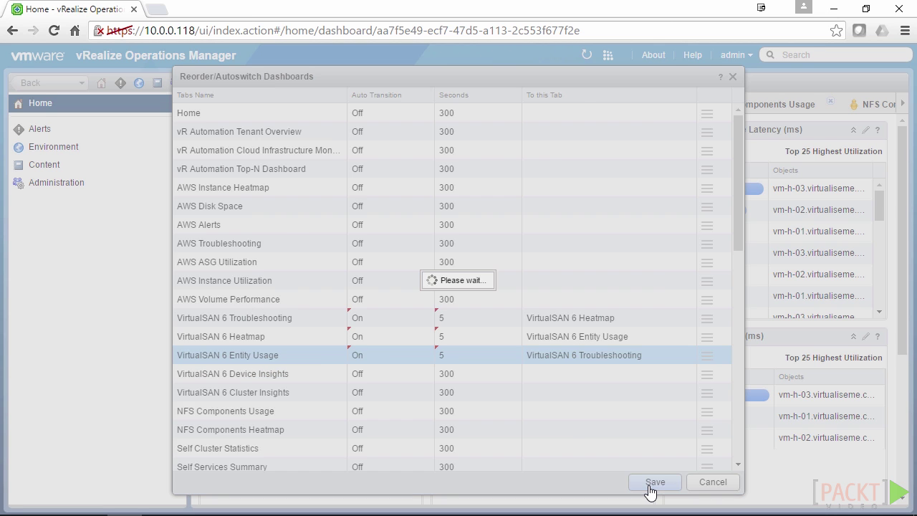
Acknowledge the refresh notice and watch Troubleshooting, Heatmap and Entity Usage cycle automatically.
click(432, 312)
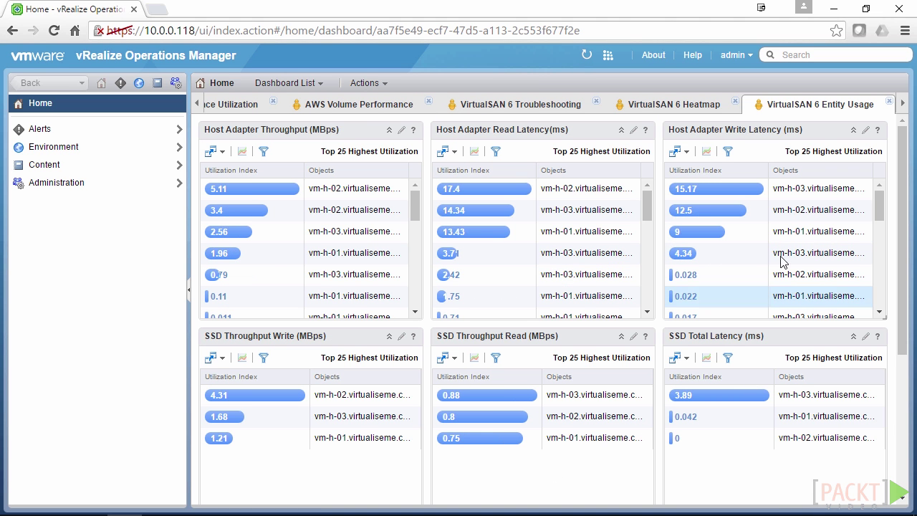
click(548, 105)
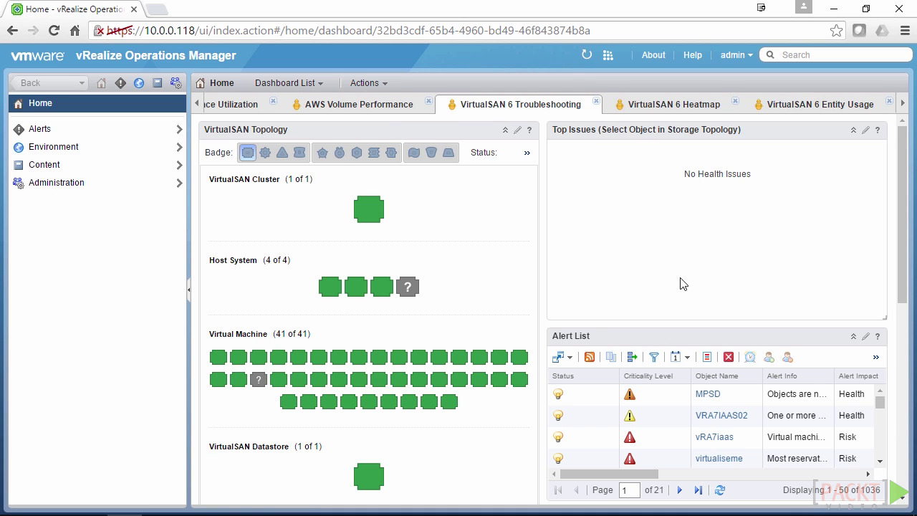
click(665, 108)
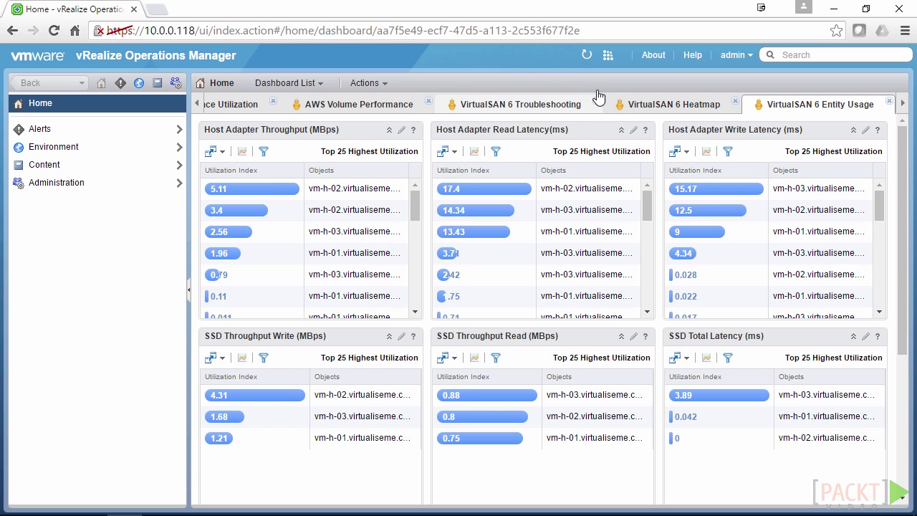
click(599, 96)
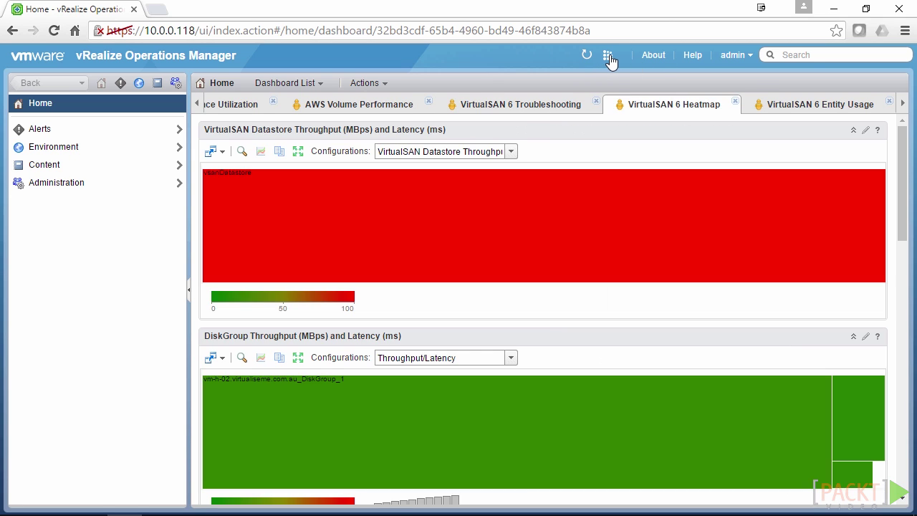
click(611, 61)
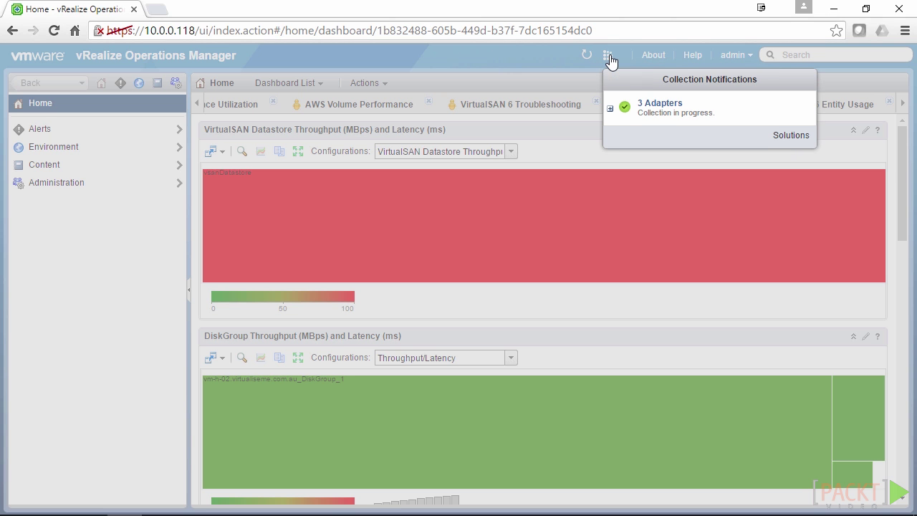
click(610, 108)
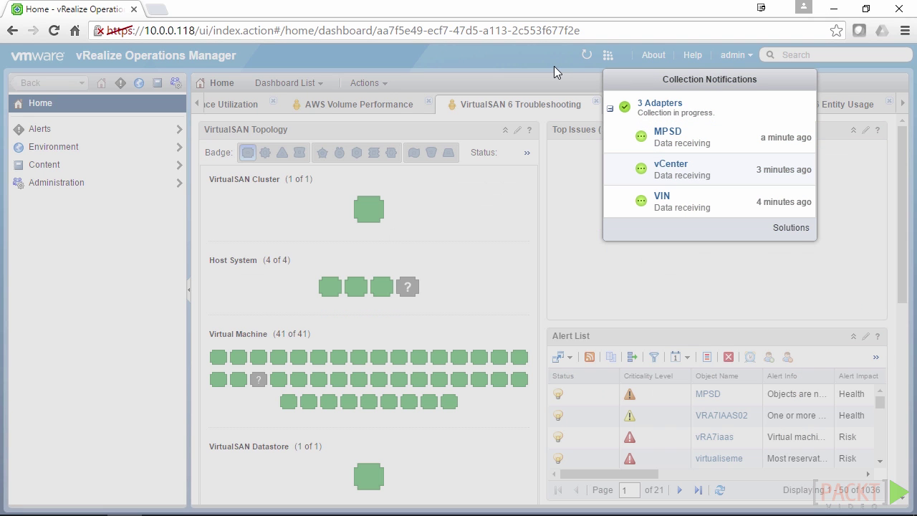
click(554, 66)
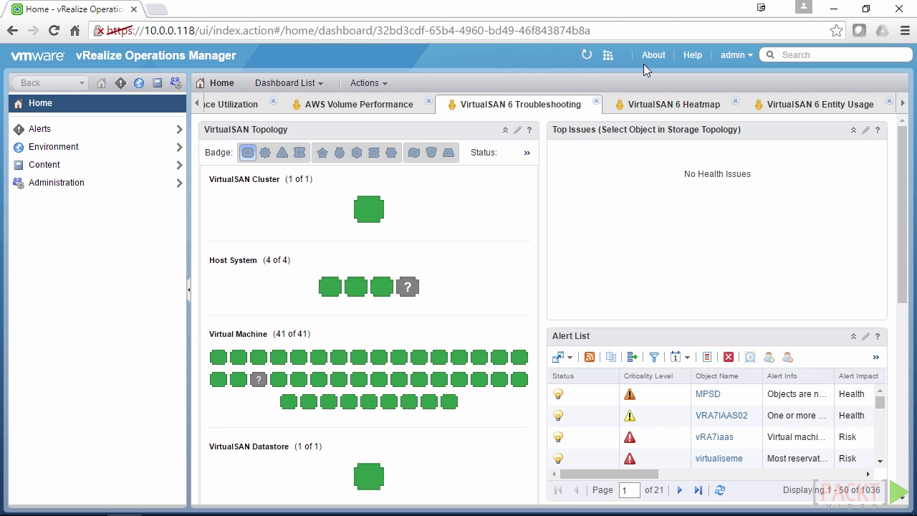
click(745, 57)
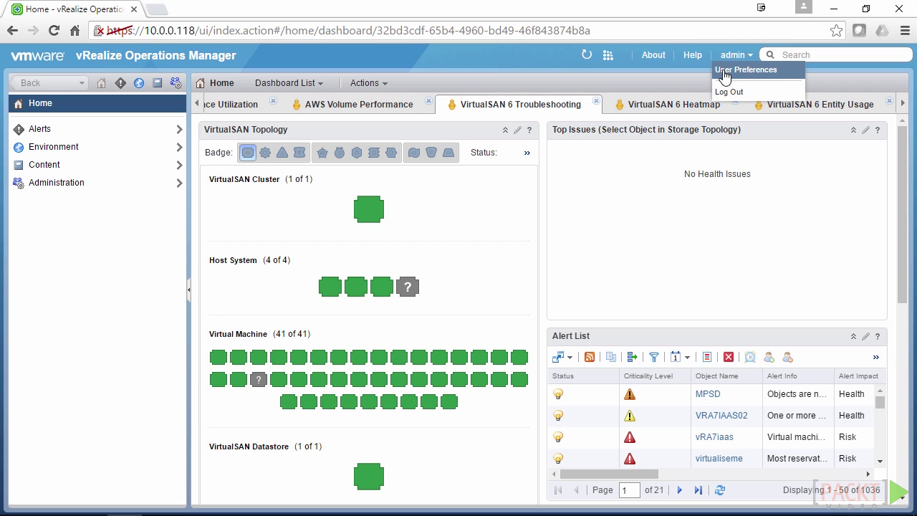
click(730, 104)
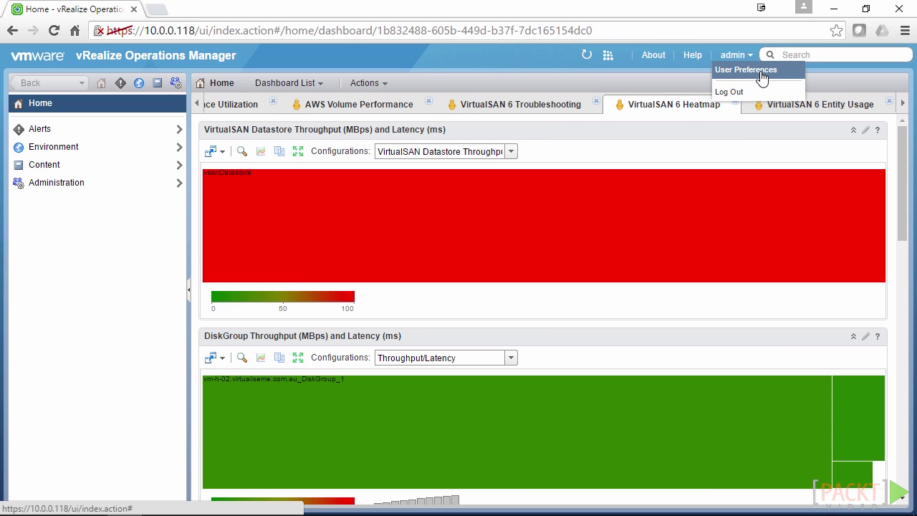
click(756, 75)
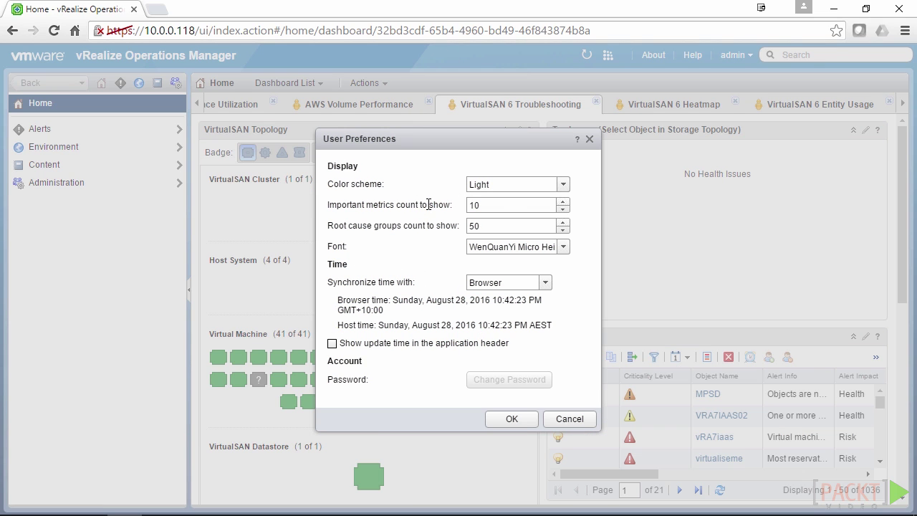
drag(520, 205, 464, 203)
click(560, 418)
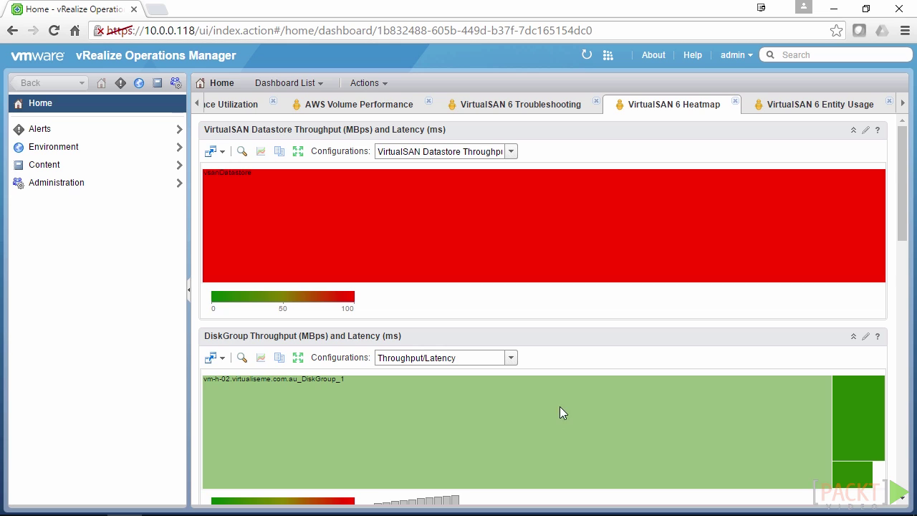